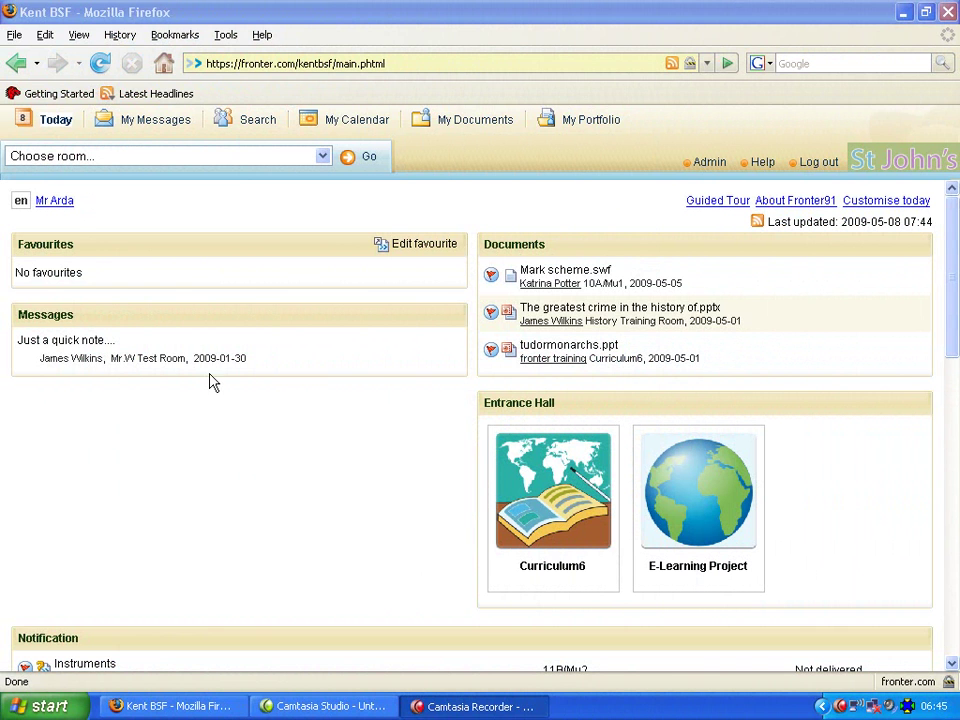
- Open your user profile and select the title in the first name field
{"action": "left_click", "coordinate": [60, 203]}
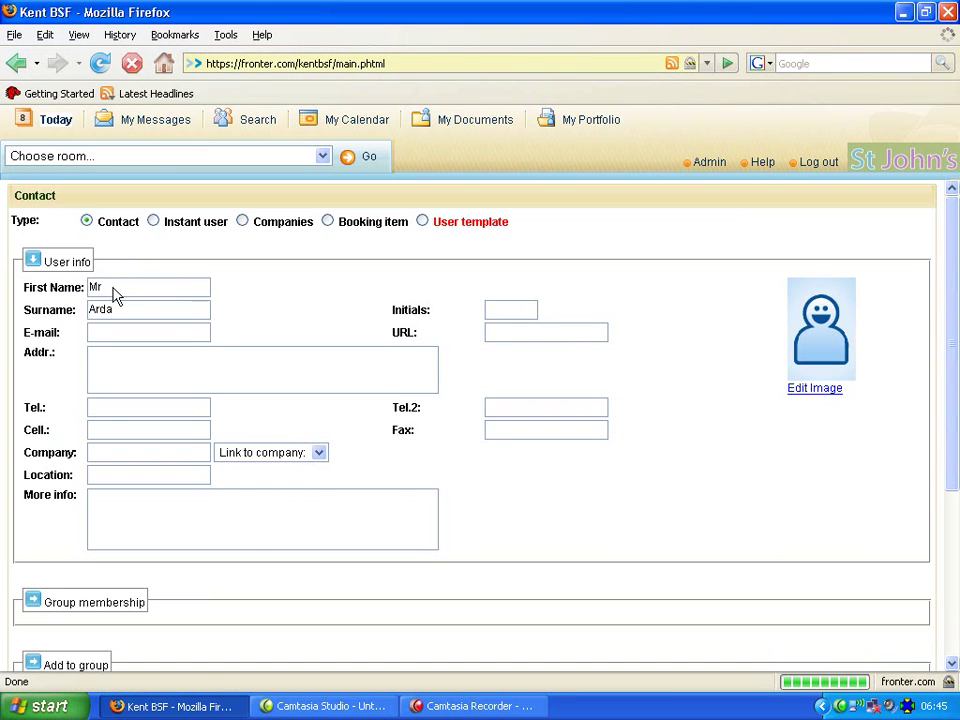
{"action": "left_click", "coordinate": [108, 287]}
{"action": "left_click_drag", "start_coordinate": [105, 287], "coordinate": [81, 284]}
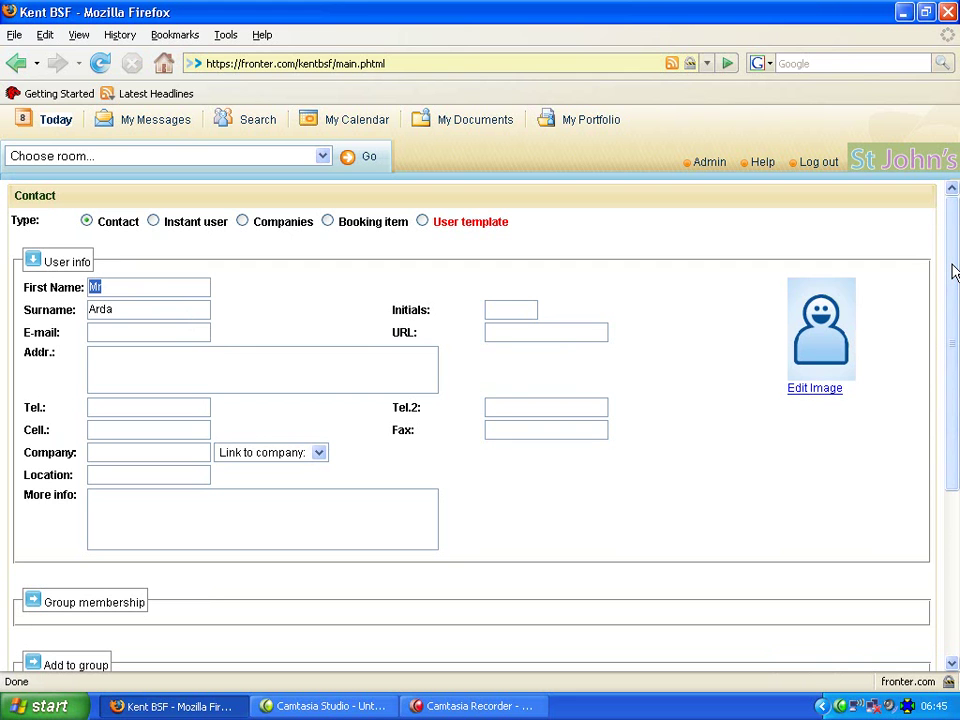
{"action": "left_click_drag", "start_coordinate": [953, 270], "coordinate": [955, 437]}
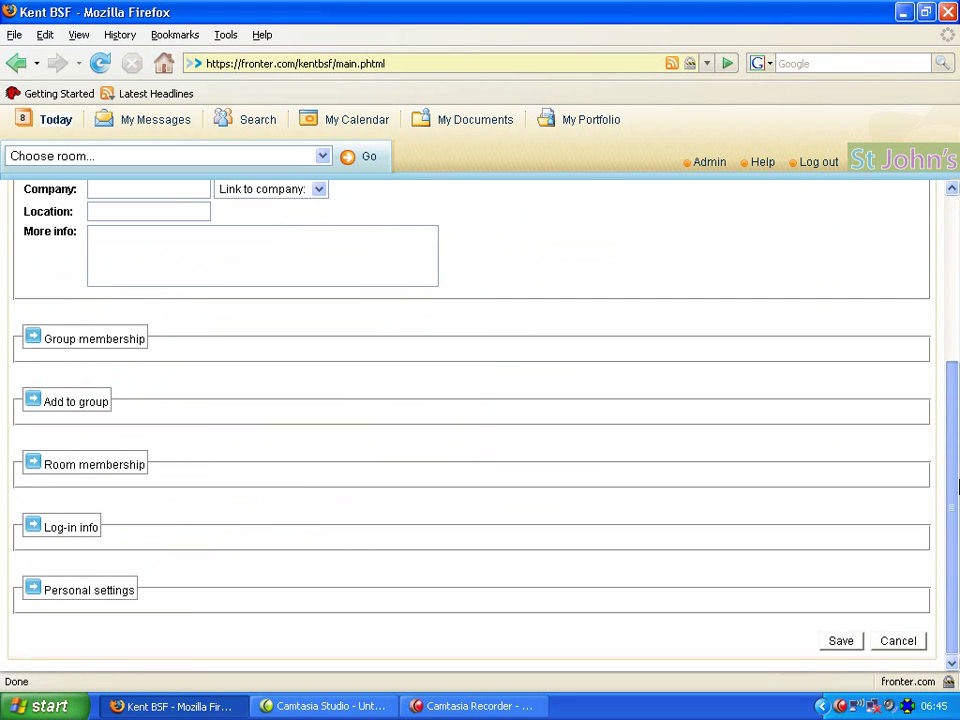
- Save the profile, then scroll the Choose room list down to Create new room
{"action": "left_click", "coordinate": [843, 643]}
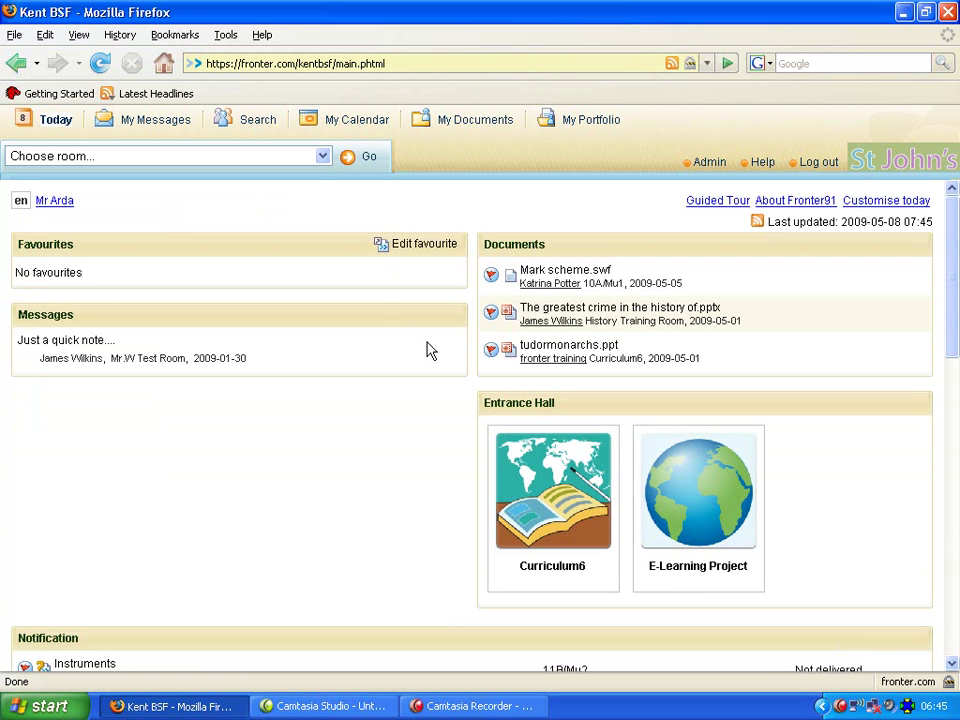
{"action": "left_click", "coordinate": [322, 158]}
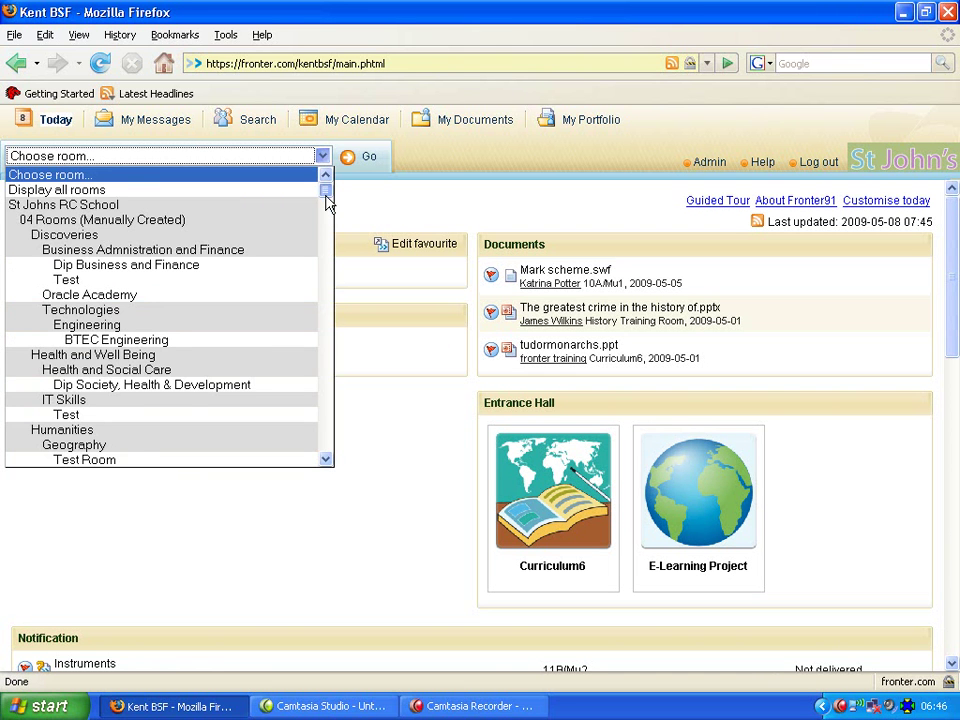
{"action": "left_click_drag", "start_coordinate": [326, 200], "coordinate": [330, 478]}
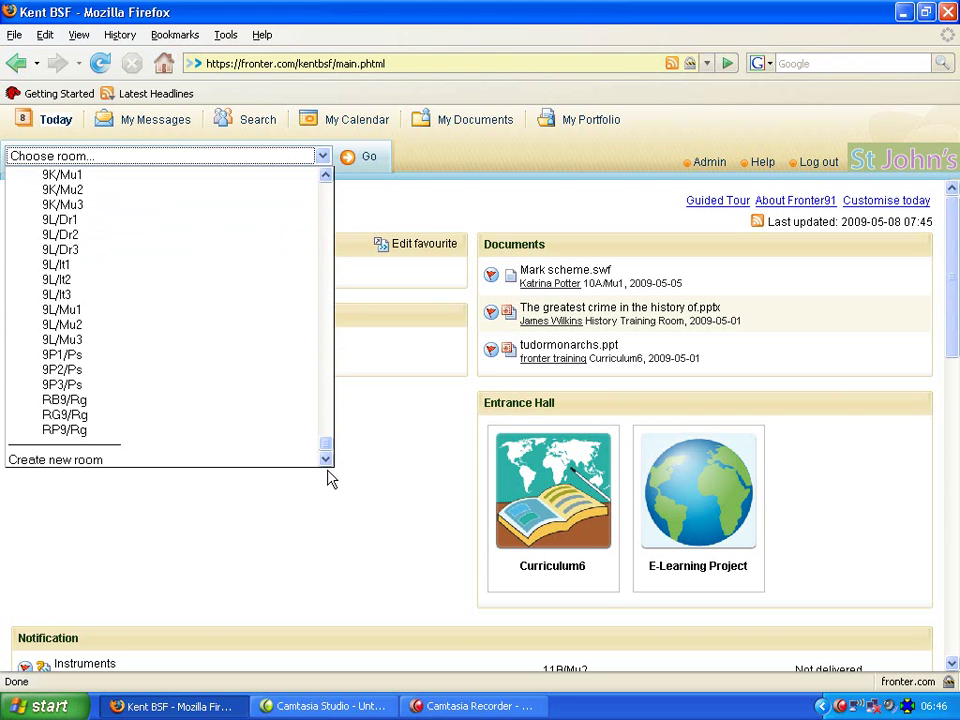
- Start a new room and set its organisational unit to Training Corridor
{"action": "left_click", "coordinate": [268, 460]}
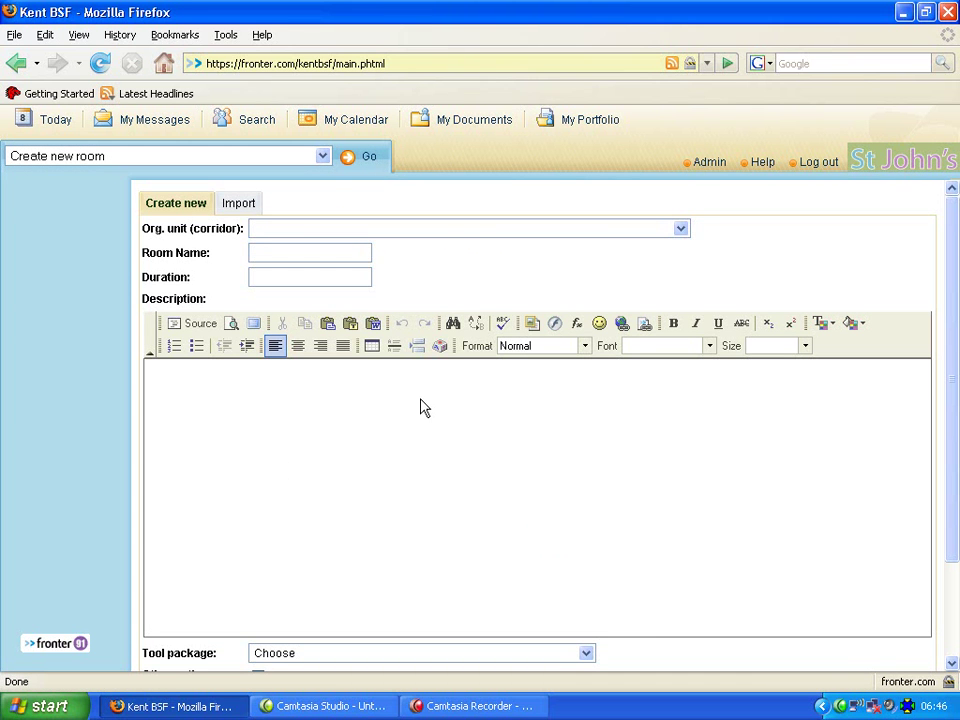
{"action": "left_click", "coordinate": [681, 230]}
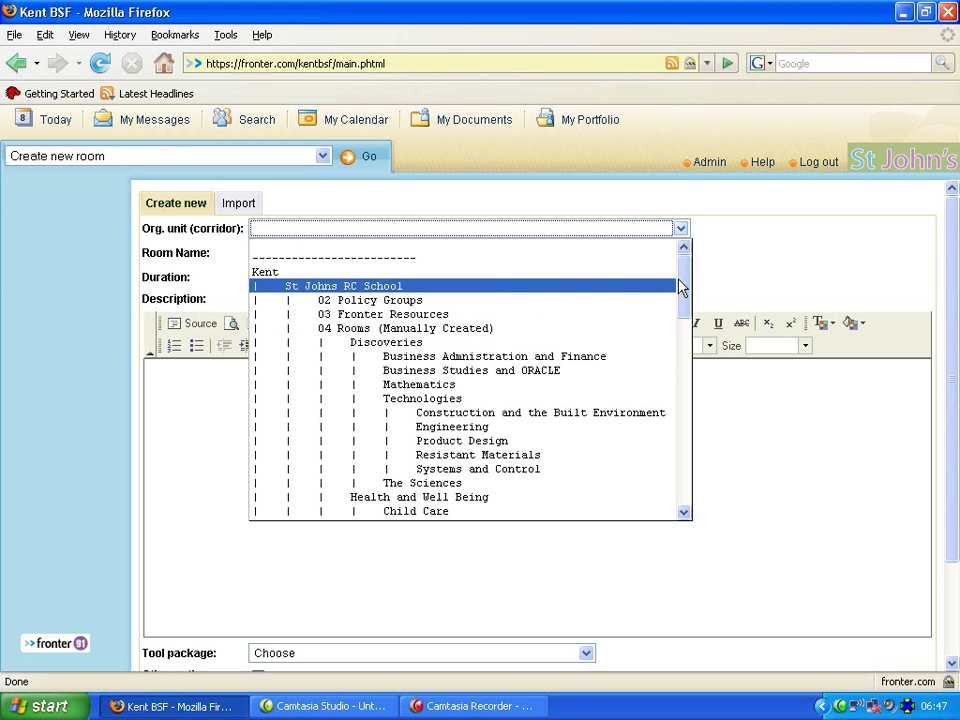
{"action": "left_click_drag", "start_coordinate": [680, 288], "coordinate": [686, 454]}
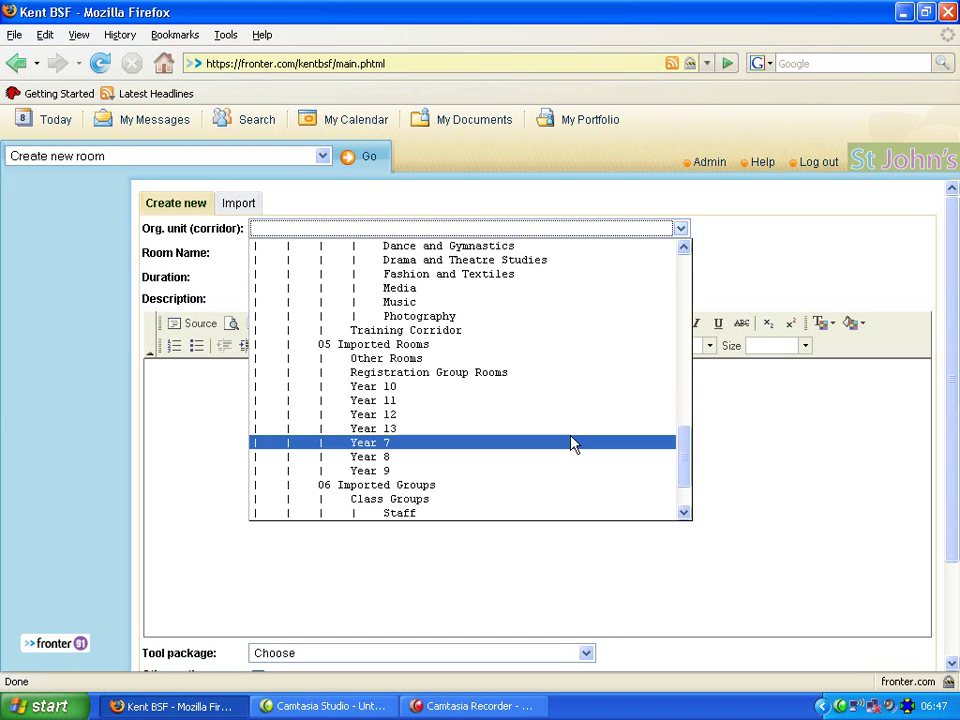
{"action": "left_click", "coordinate": [508, 330]}
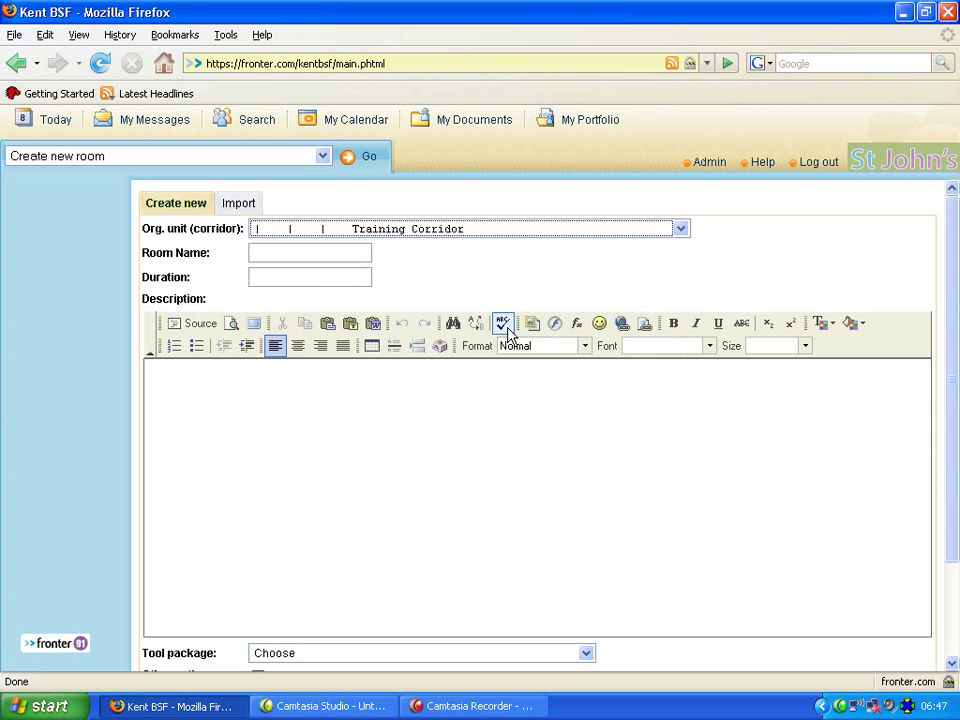
{"action": "left_click", "coordinate": [680, 229]}
{"action": "scroll", "coordinate": [684, 448], "scroll_direction": "up", "scroll_amount": 2}
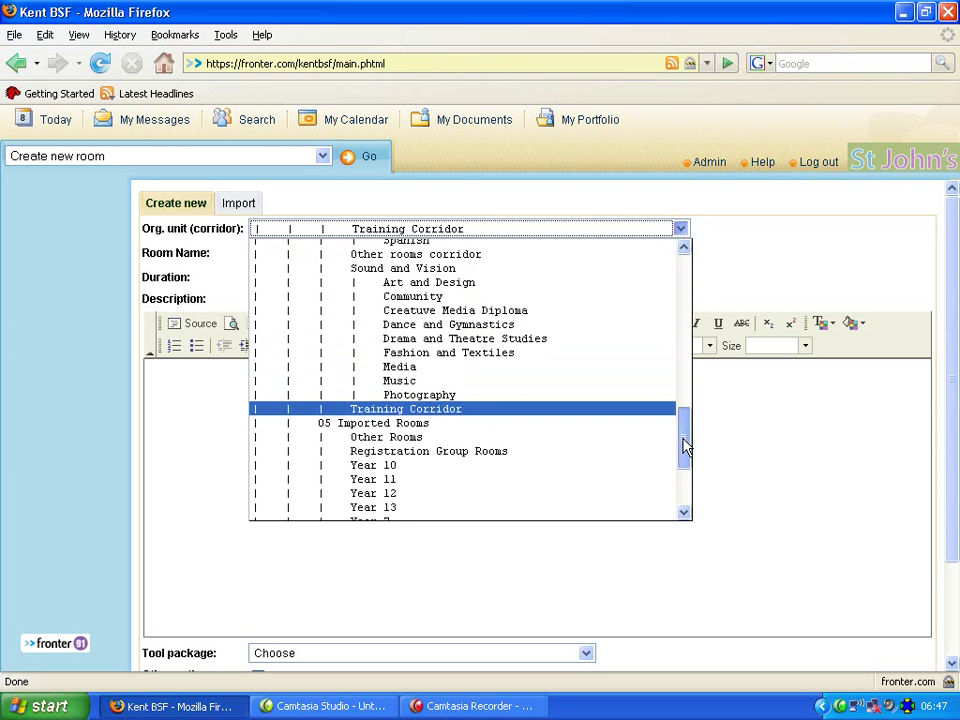
{"action": "mouse_move", "coordinate": [684, 448]}
{"action": "left_mouse_down"}
{"action": "mouse_move", "coordinate": [684, 392]}
{"action": "mouse_move", "coordinate": [684, 458]}
{"action": "left_mouse_up"}
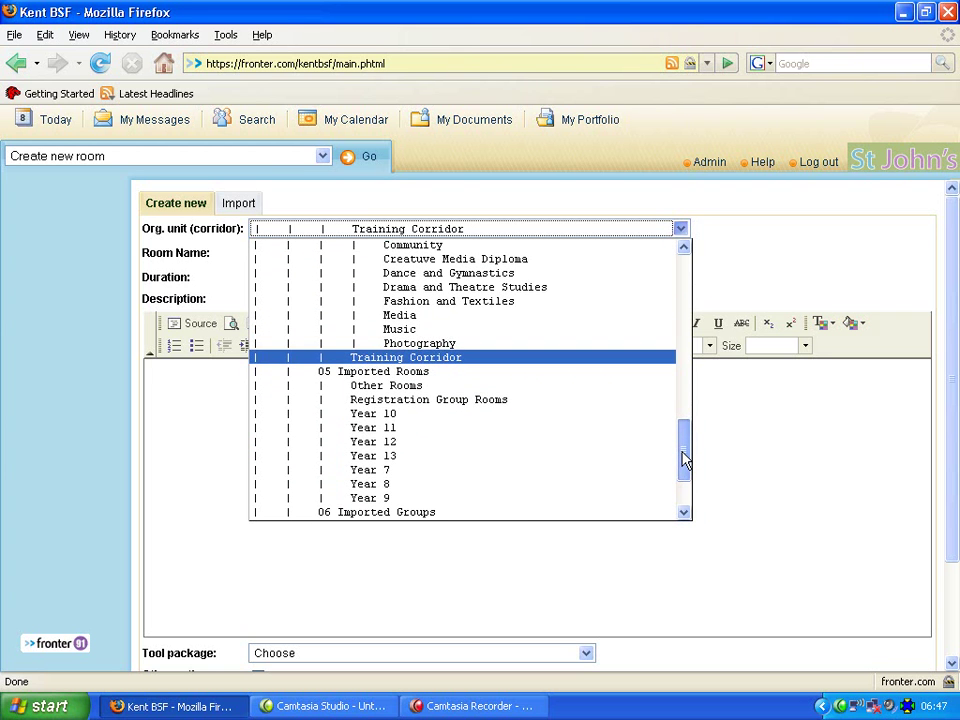
- Keep Training Corridor and enter the room name, the teacher's name followed by 'Space'
{"action": "left_click", "coordinate": [530, 364]}
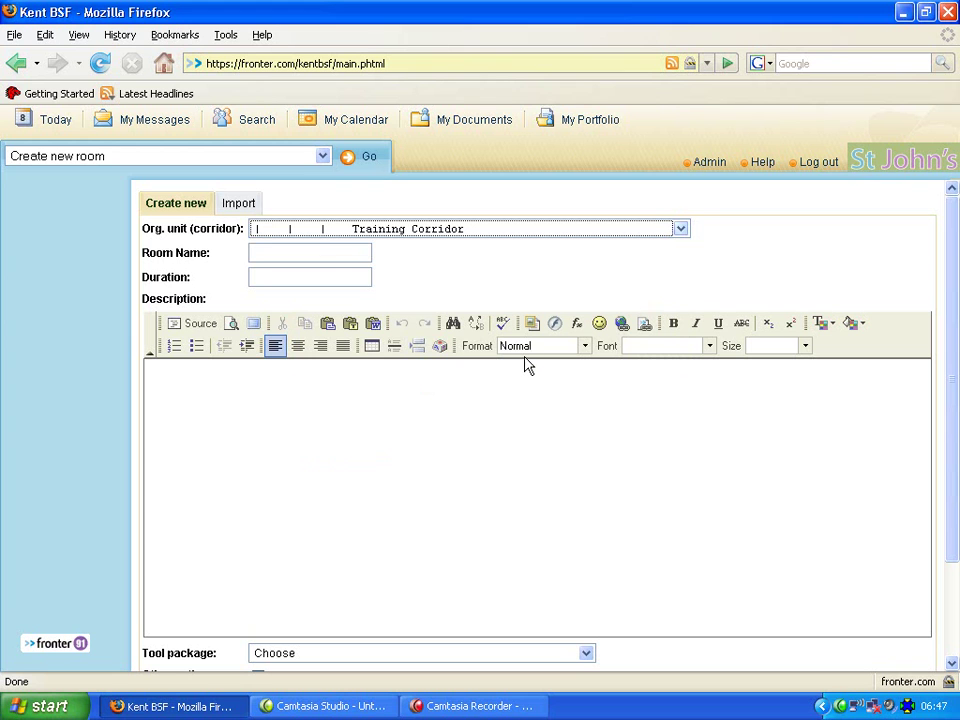
{"action": "left_click", "coordinate": [300, 250]}
{"action": "type", "text": "Mr Arda's Space"}
{"action": "left_click", "coordinate": [309, 278]}
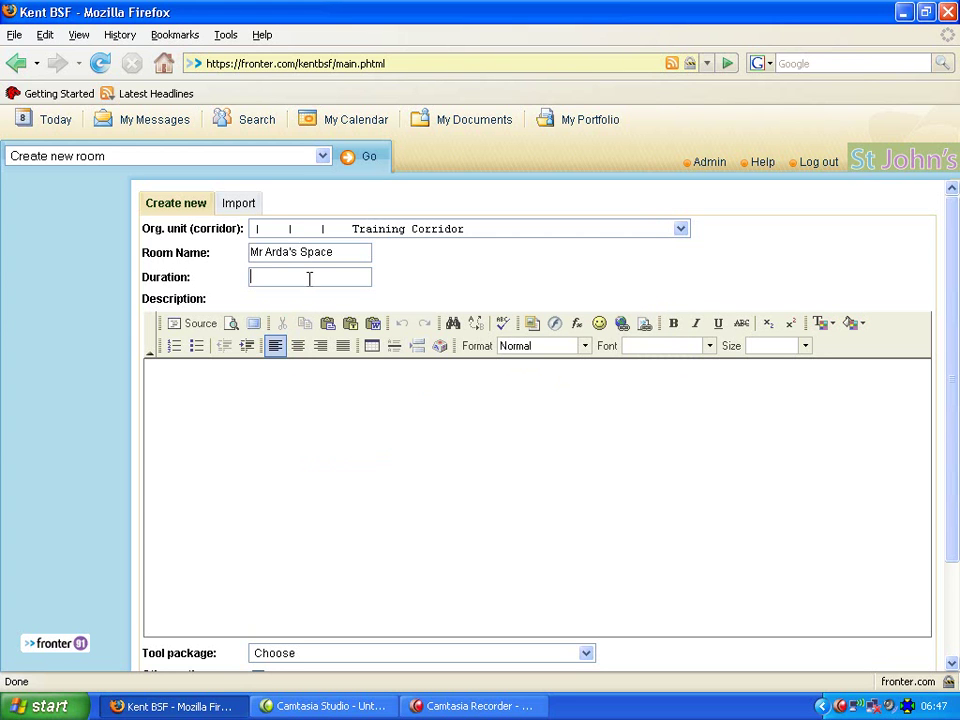
- Write a one-line welcome to the room as the description, in large Comic Sans MS
{"action": "left_click", "coordinate": [270, 381]}
{"action": "type", "text": "Welcome to Mr Arda's Space!"}
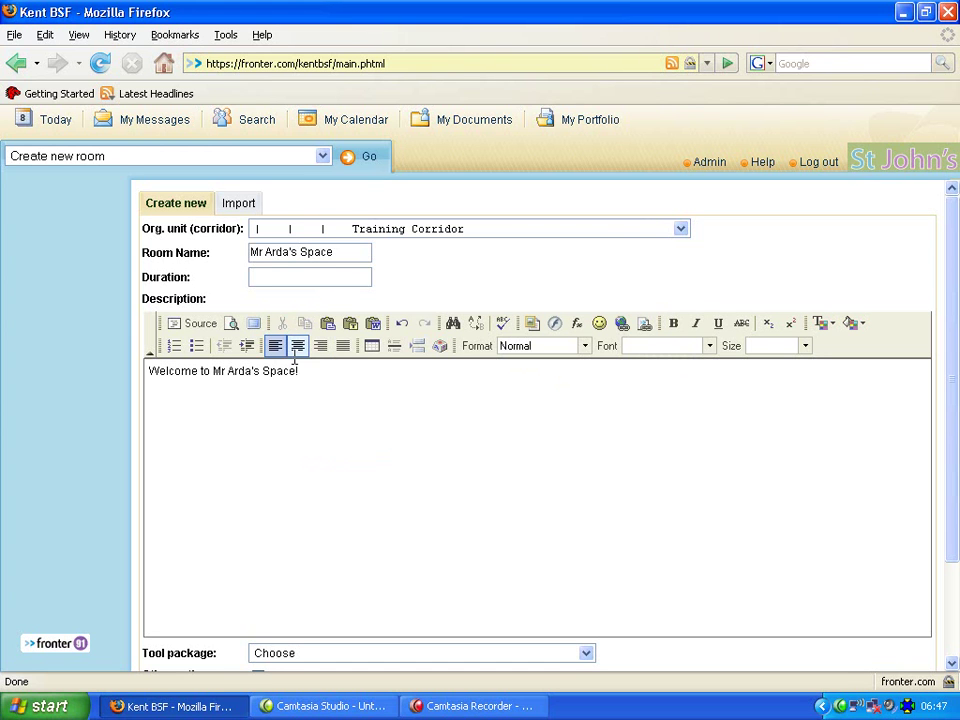
{"action": "left_click_drag", "start_coordinate": [310, 380], "coordinate": [94, 379]}
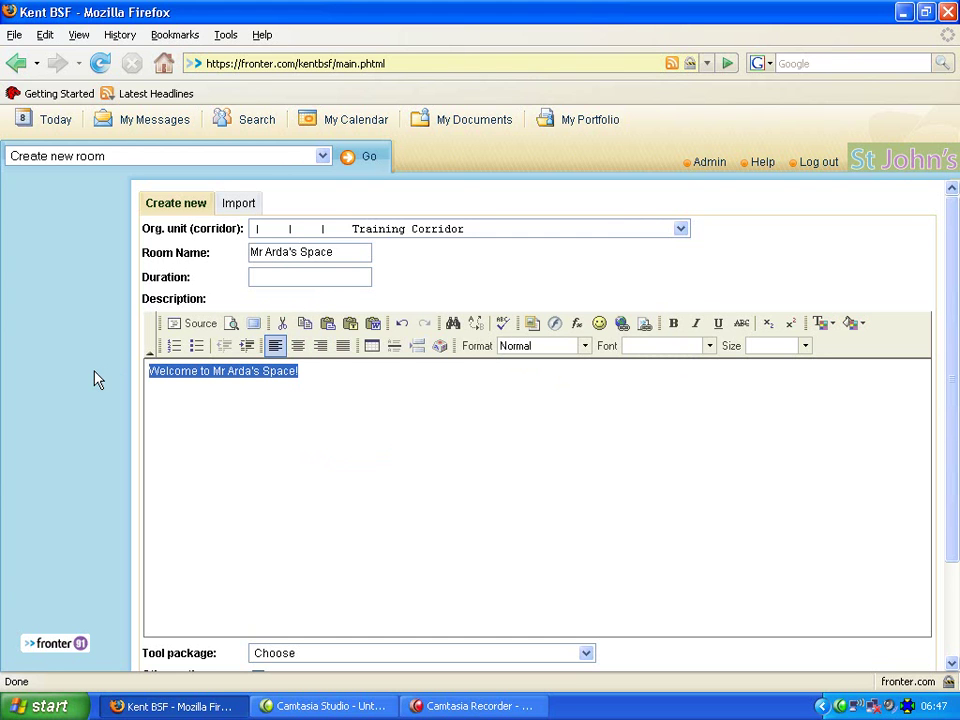
{"action": "left_click", "coordinate": [712, 345]}
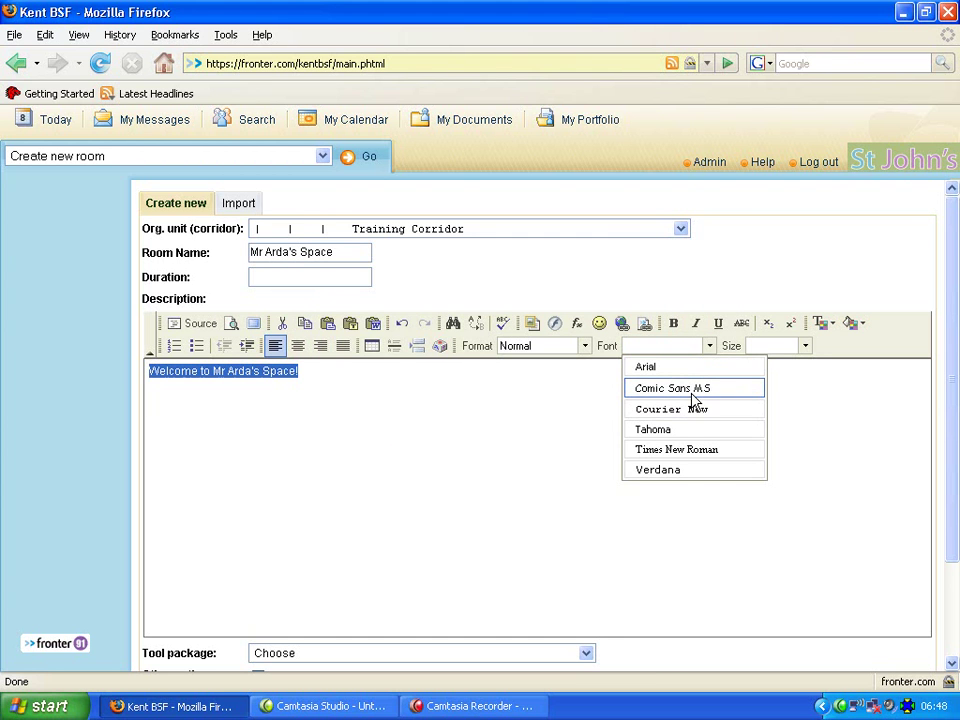
{"action": "left_click", "coordinate": [697, 390]}
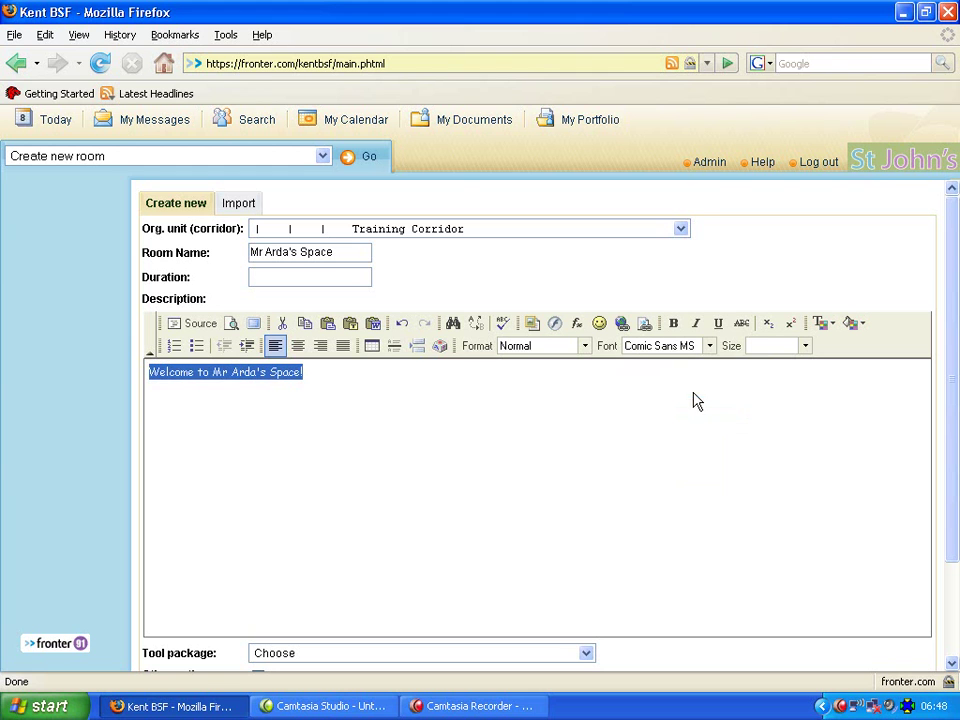
{"action": "left_click", "coordinate": [805, 347]}
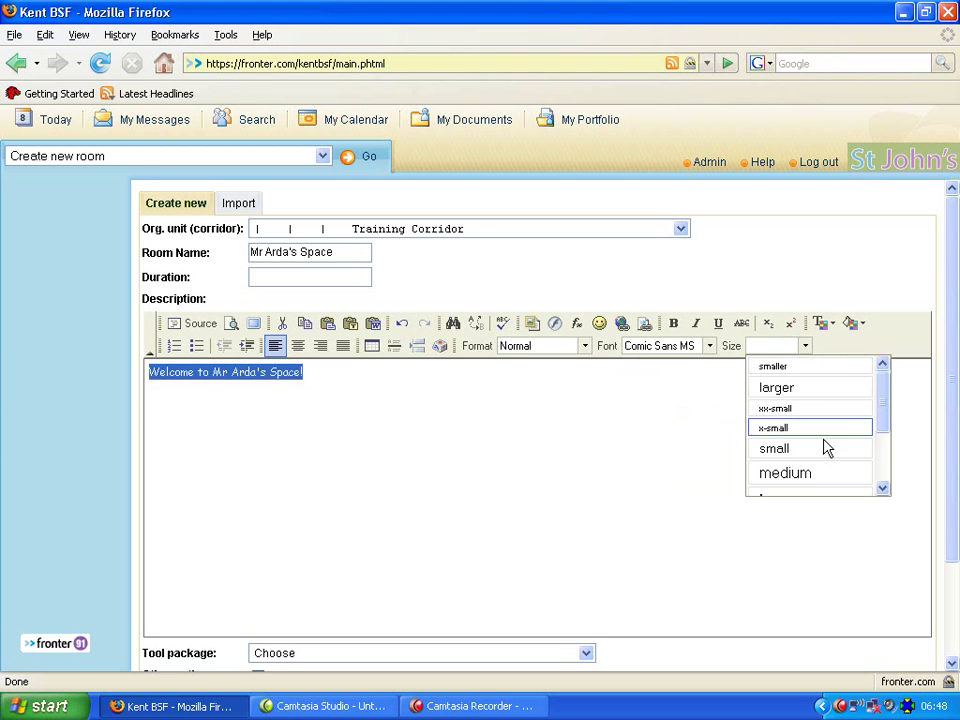
{"action": "scroll", "coordinate": [884, 428], "scroll_direction": "down", "scroll_amount": 1}
{"action": "scroll", "coordinate": [884, 430], "scroll_direction": "down", "scroll_amount": 1}
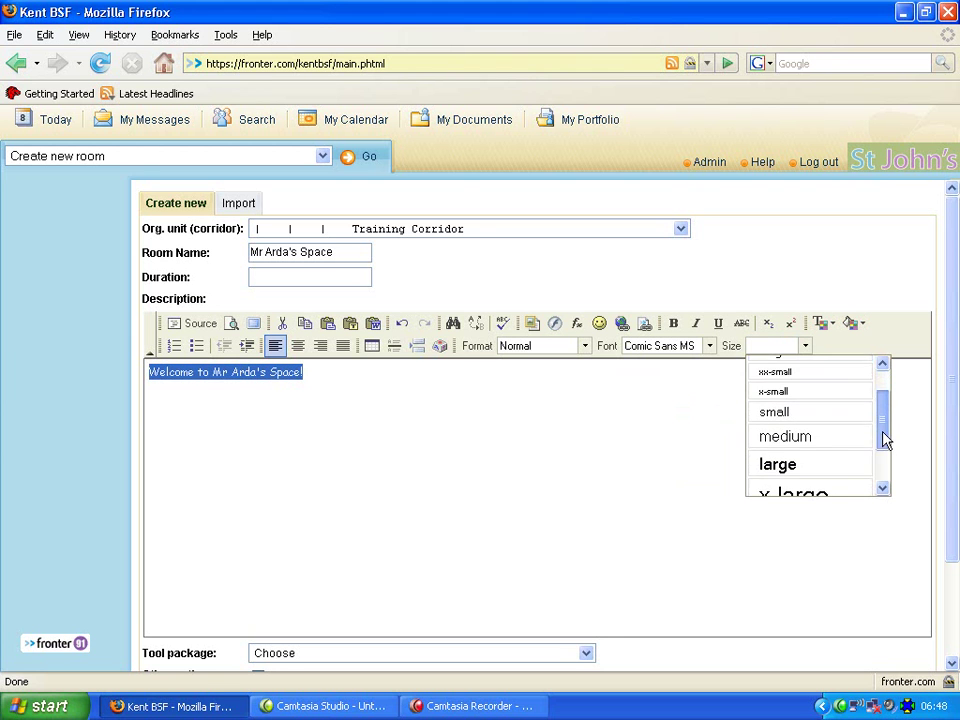
{"action": "left_click", "coordinate": [840, 470]}
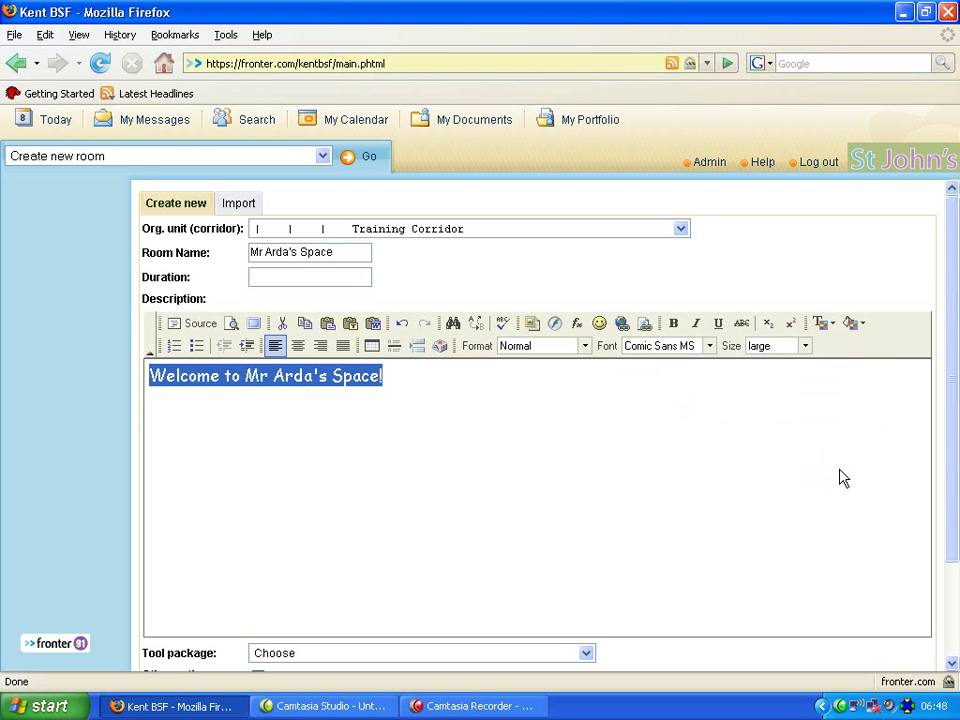
- Centre the welcome text and colour it red
{"action": "left_click", "coordinate": [291, 350]}
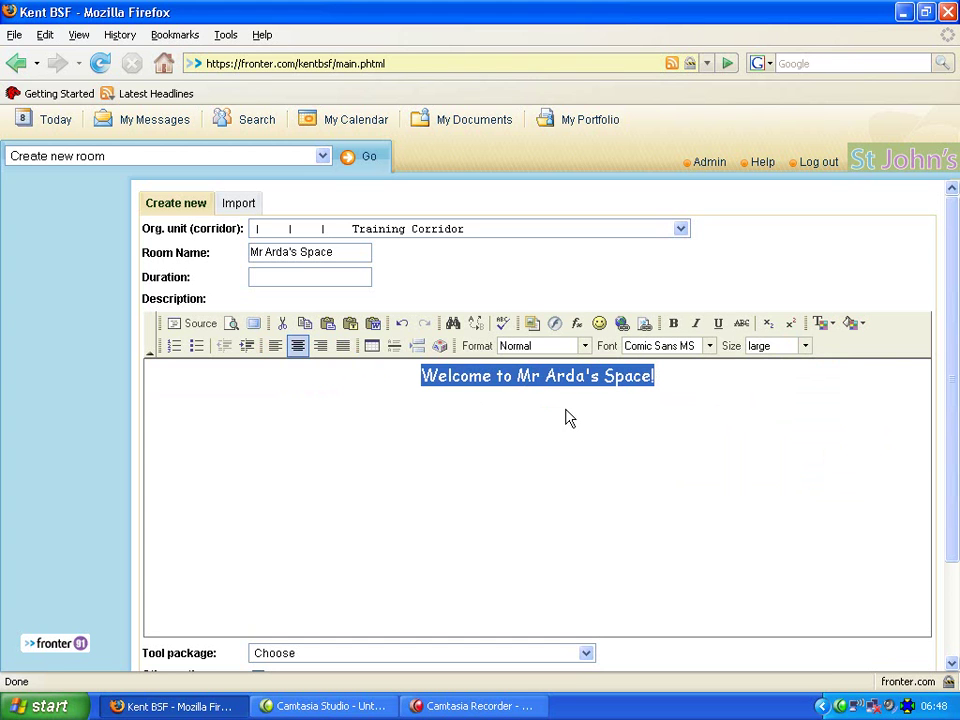
{"action": "left_click", "coordinate": [818, 325]}
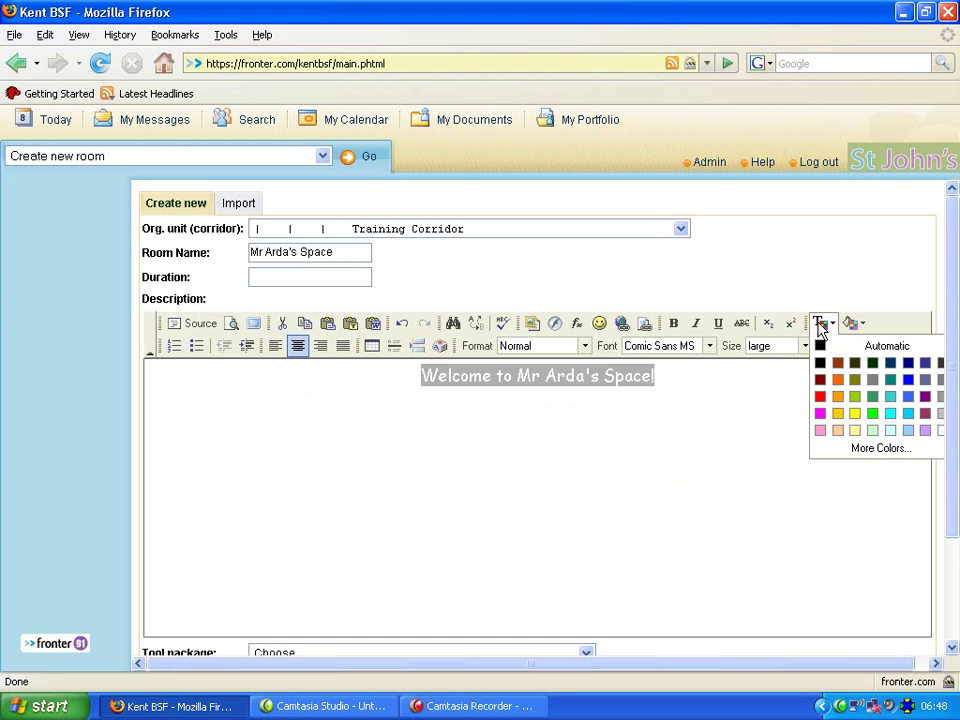
{"action": "left_click", "coordinate": [820, 396]}
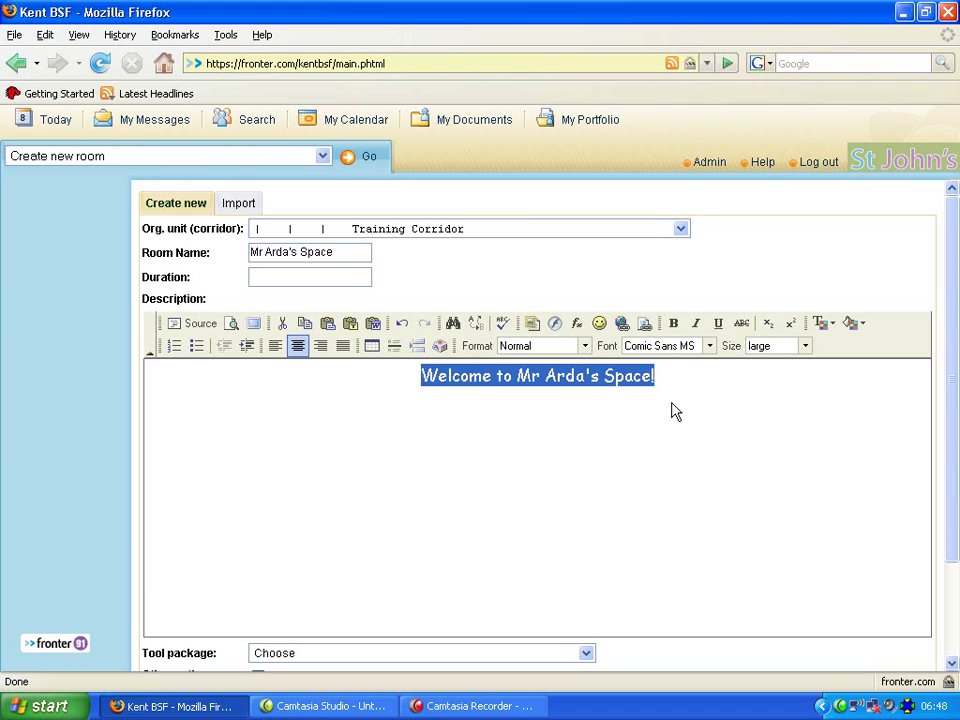
{"action": "left_click", "coordinate": [690, 392]}
- Choose LA Default Secondary School Classroom Tool Package (5461) and save the room
{"action": "scroll", "coordinate": [690, 392], "scroll_direction": "down", "scroll_amount": 2}
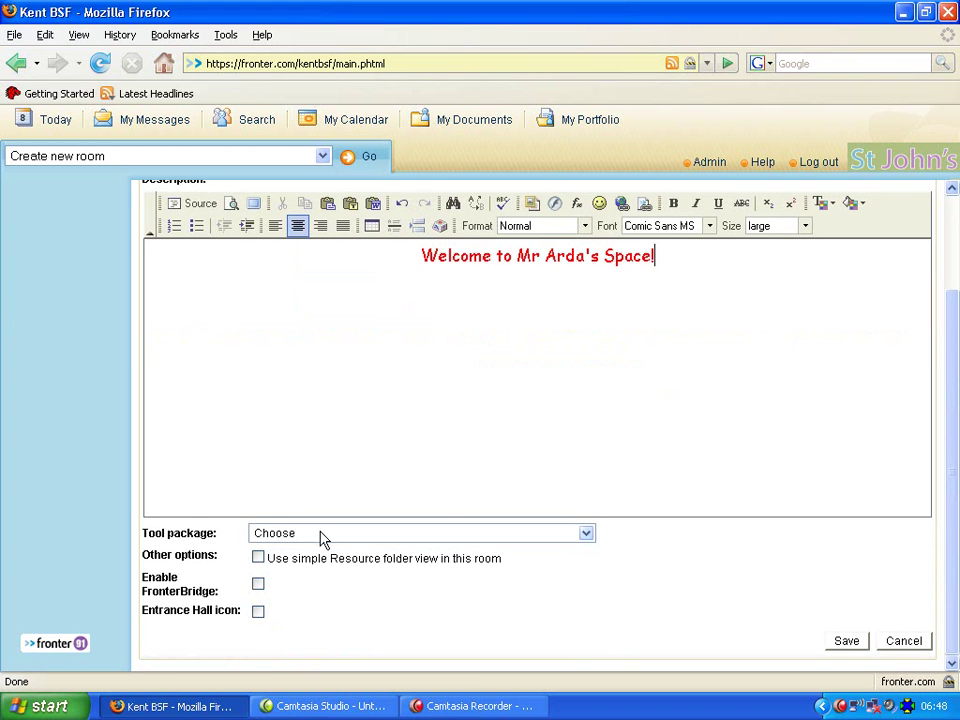
{"action": "left_click", "coordinate": [586, 535]}
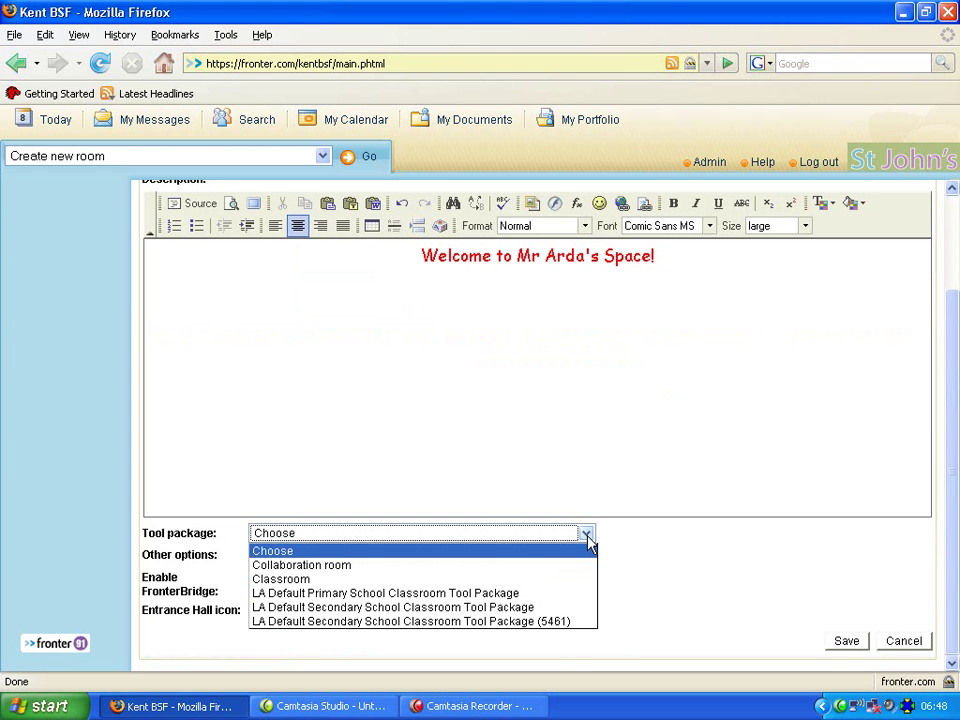
{"action": "left_click", "coordinate": [567, 623]}
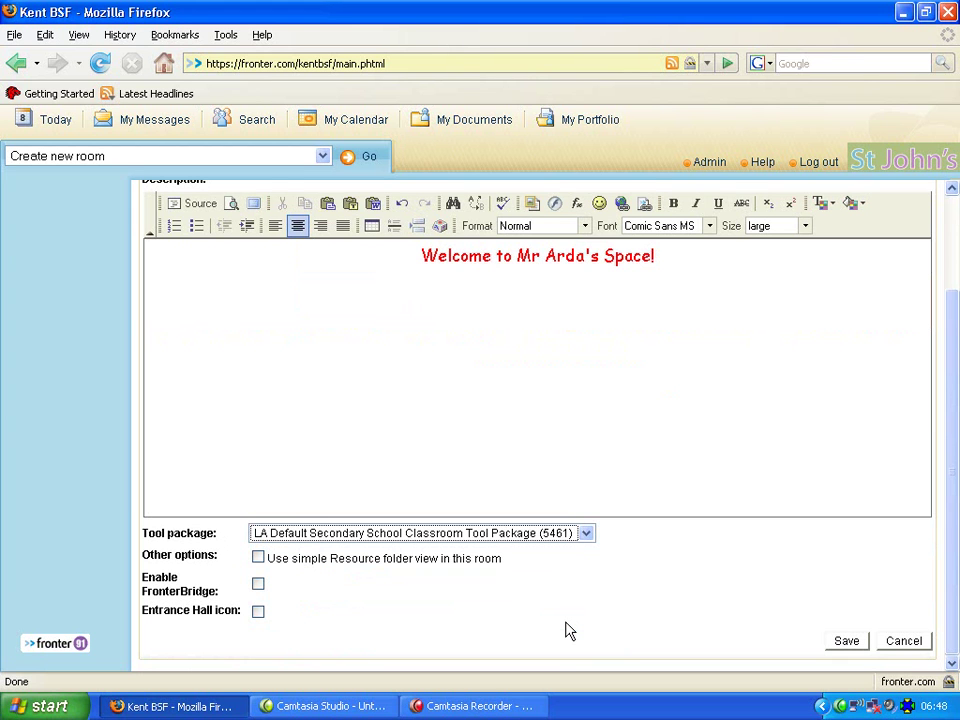
{"action": "left_click", "coordinate": [847, 641]}
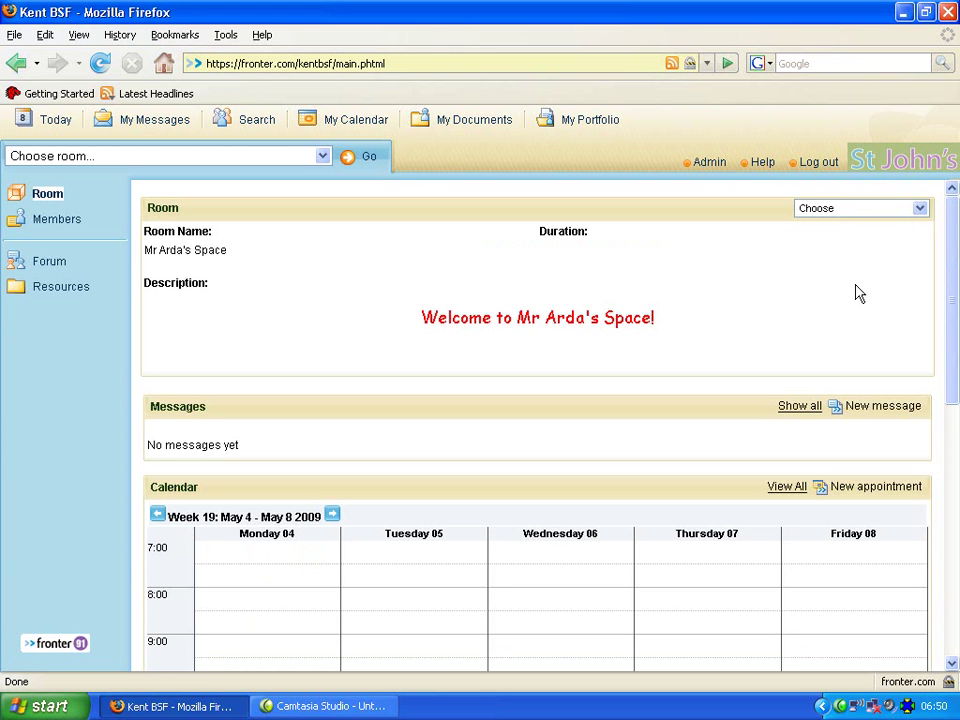
- Customise the room's tool package with a new Frontpage tool and save it
{"action": "left_click", "coordinate": [919, 210]}
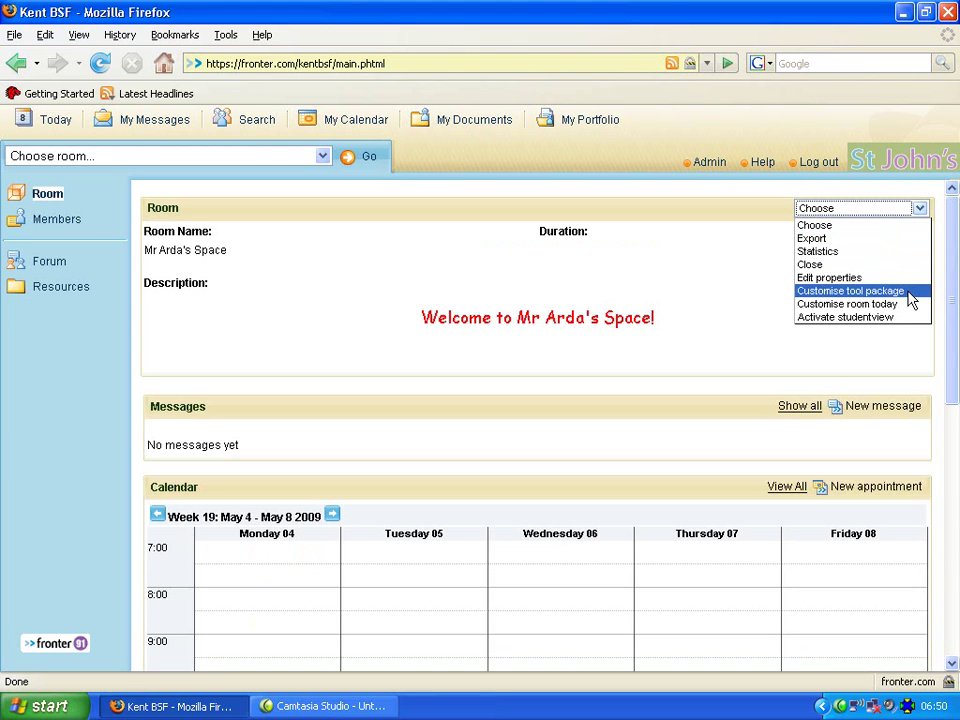
{"action": "left_click", "coordinate": [850, 291]}
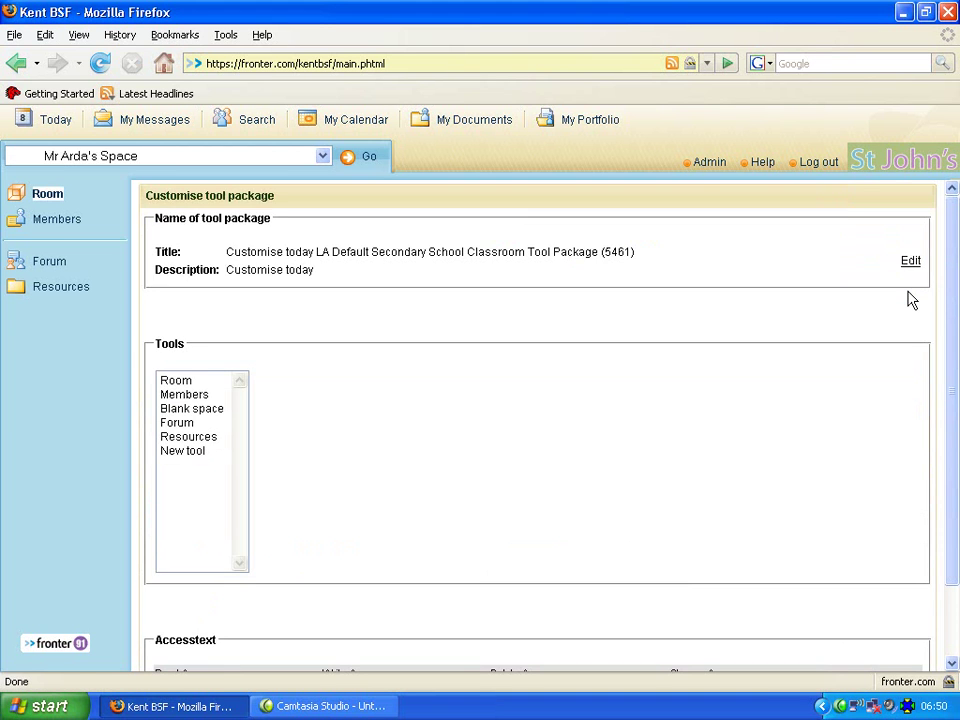
{"action": "left_click", "coordinate": [190, 455]}
{"action": "scroll", "coordinate": [553, 411], "scroll_direction": "down", "scroll_amount": 3}
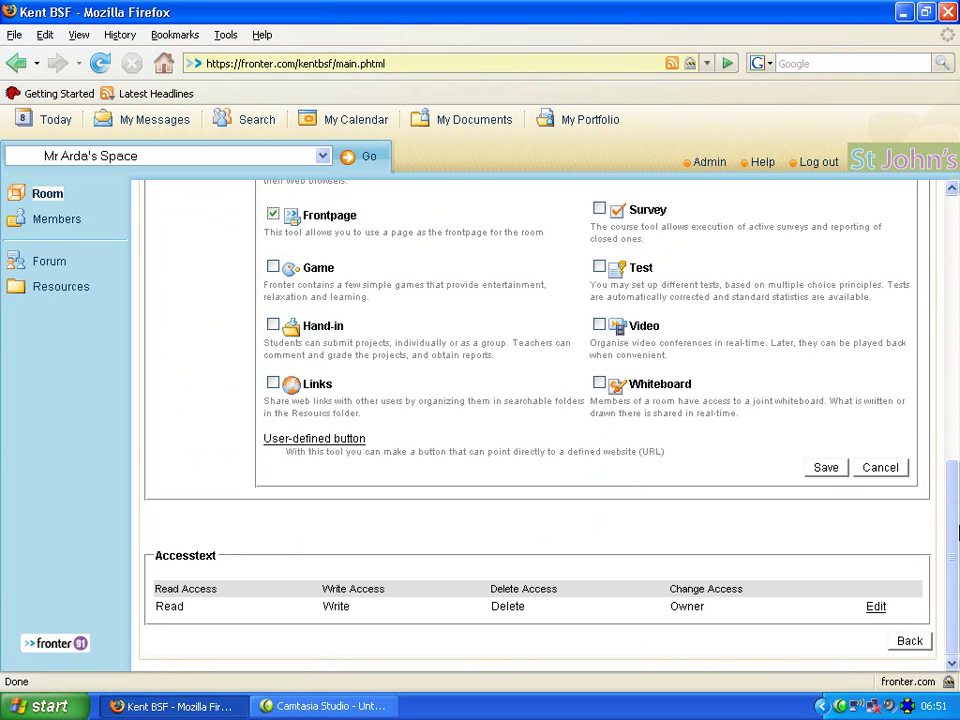
{"action": "left_click", "coordinate": [826, 469]}
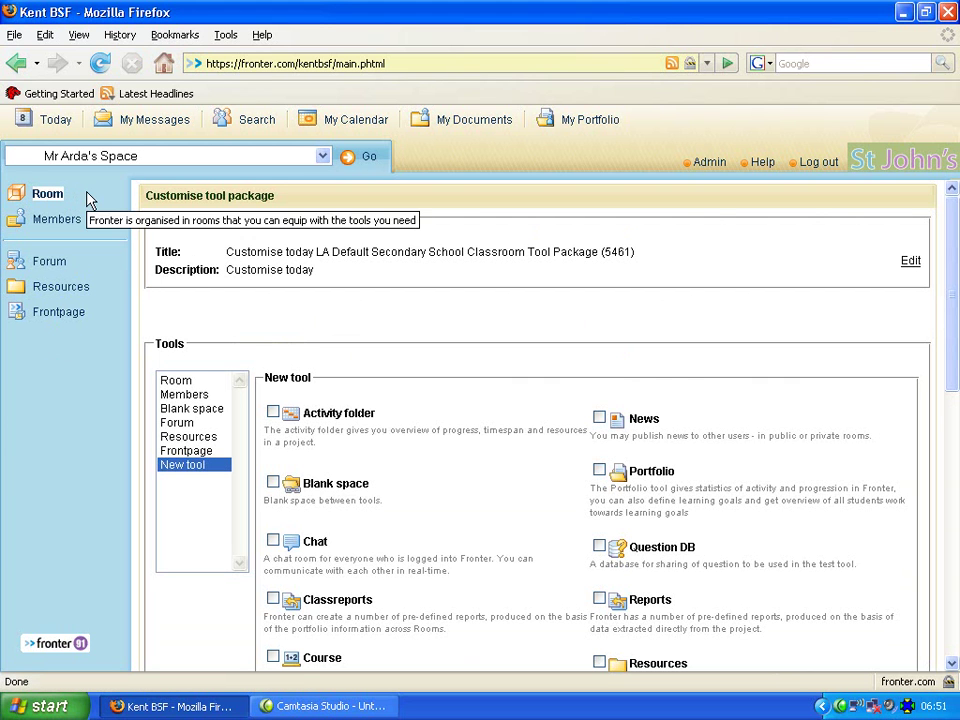
- Move Frontpage up past Resources, Forum and Blank space to first in the tool list
{"action": "left_click", "coordinate": [187, 450]}
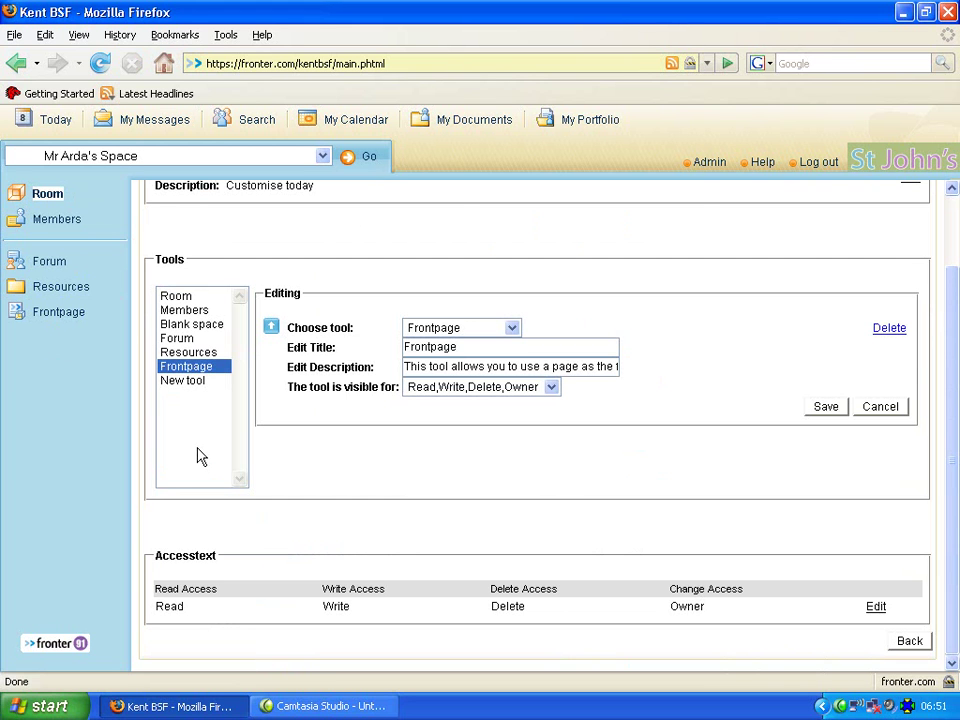
{"action": "left_click", "coordinate": [272, 333]}
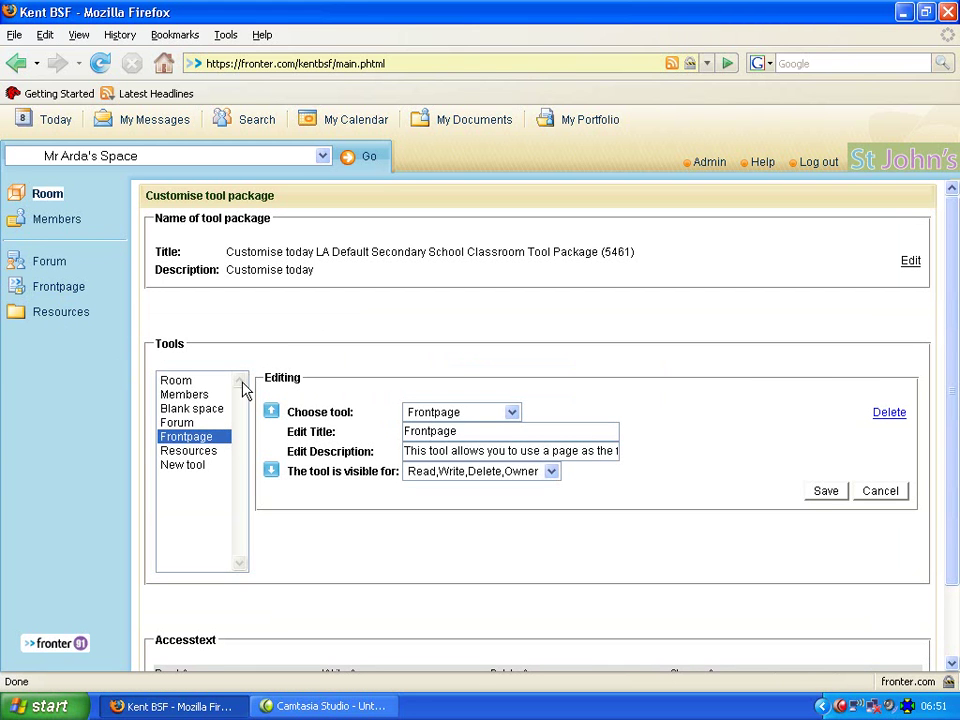
{"action": "left_click", "coordinate": [273, 416]}
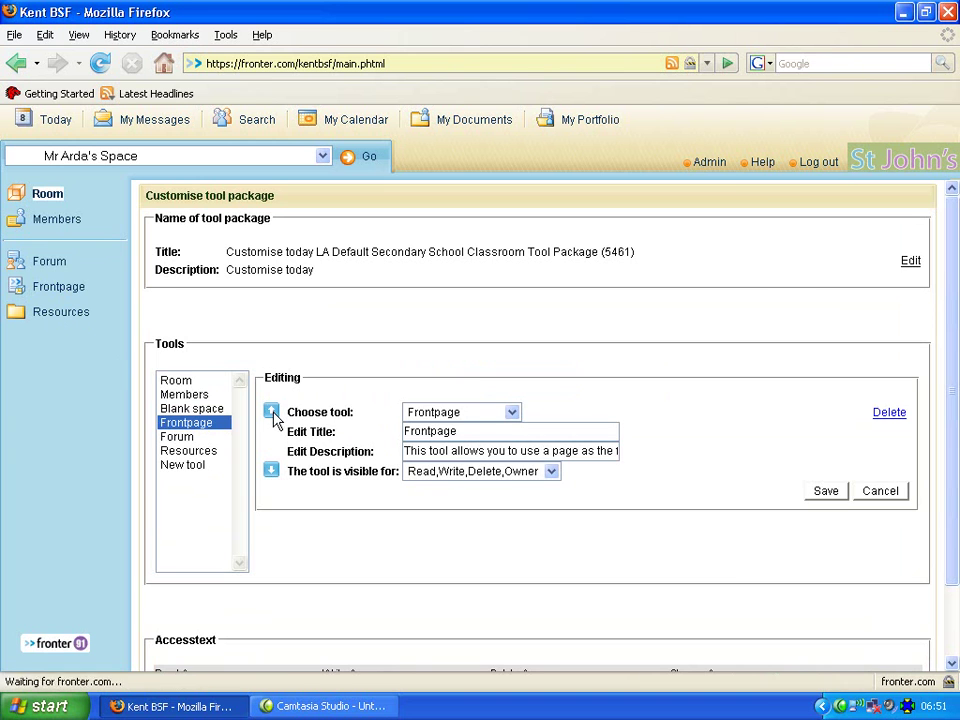
{"action": "left_click", "coordinate": [272, 415]}
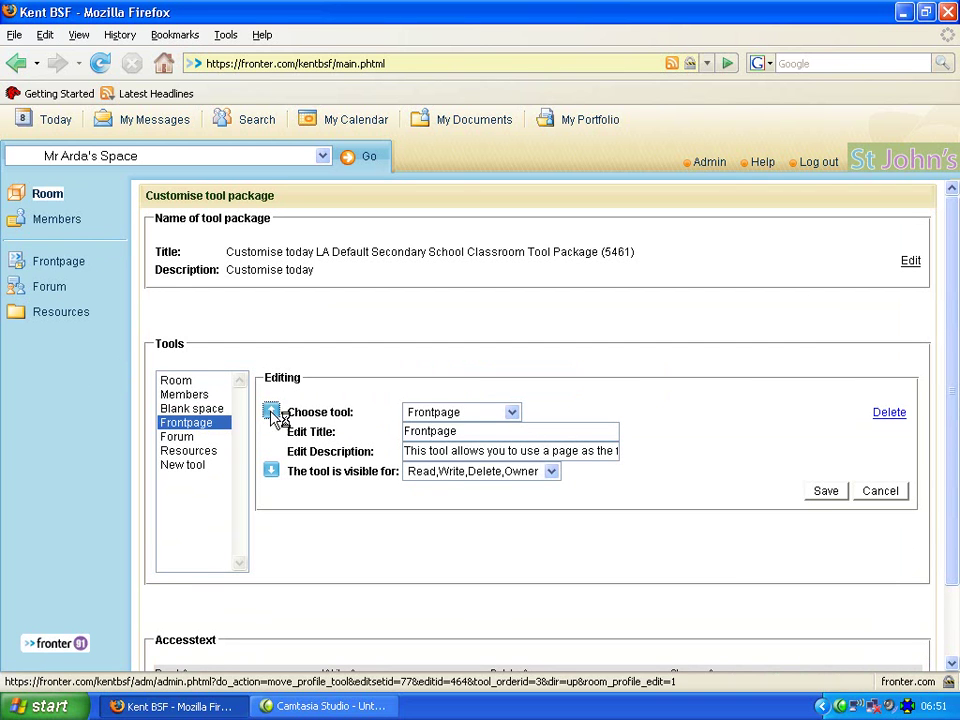
{"action": "left_click", "coordinate": [272, 417]}
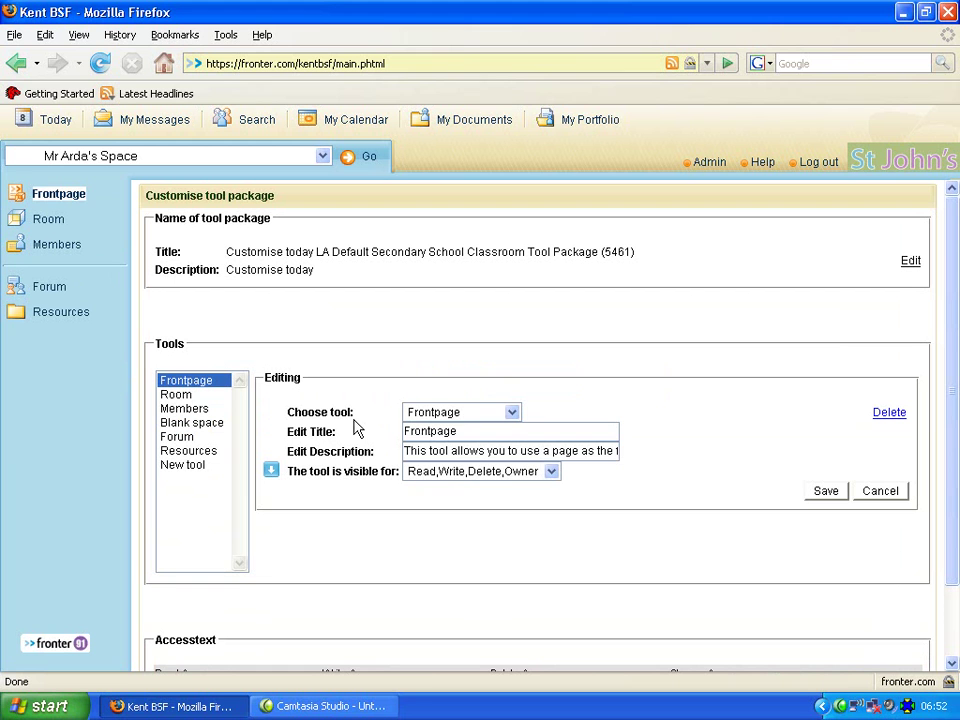
- Save the Frontpage tool's new title and welcome description, then open it from the sidebar
{"action": "left_click", "coordinate": [512, 413]}
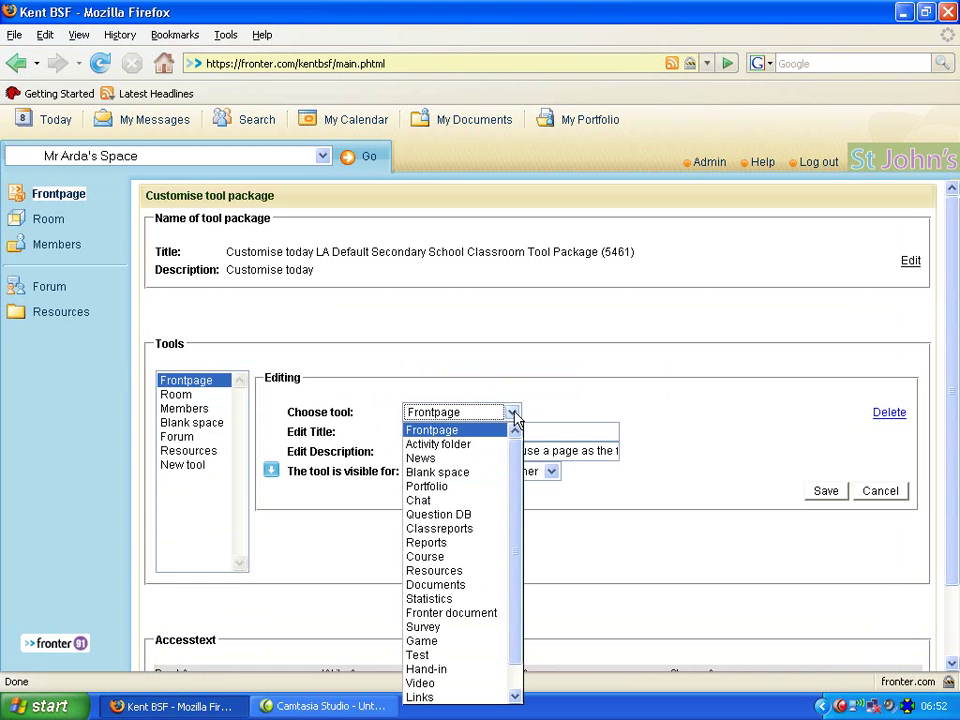
{"action": "left_click", "coordinate": [514, 415]}
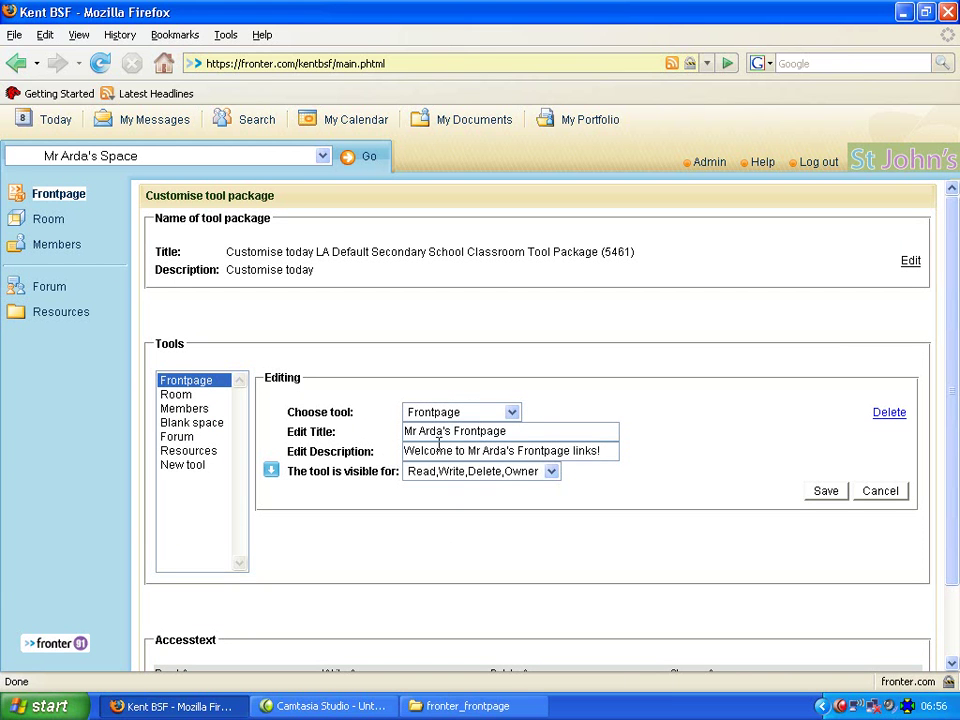
{"action": "left_click", "coordinate": [822, 492]}
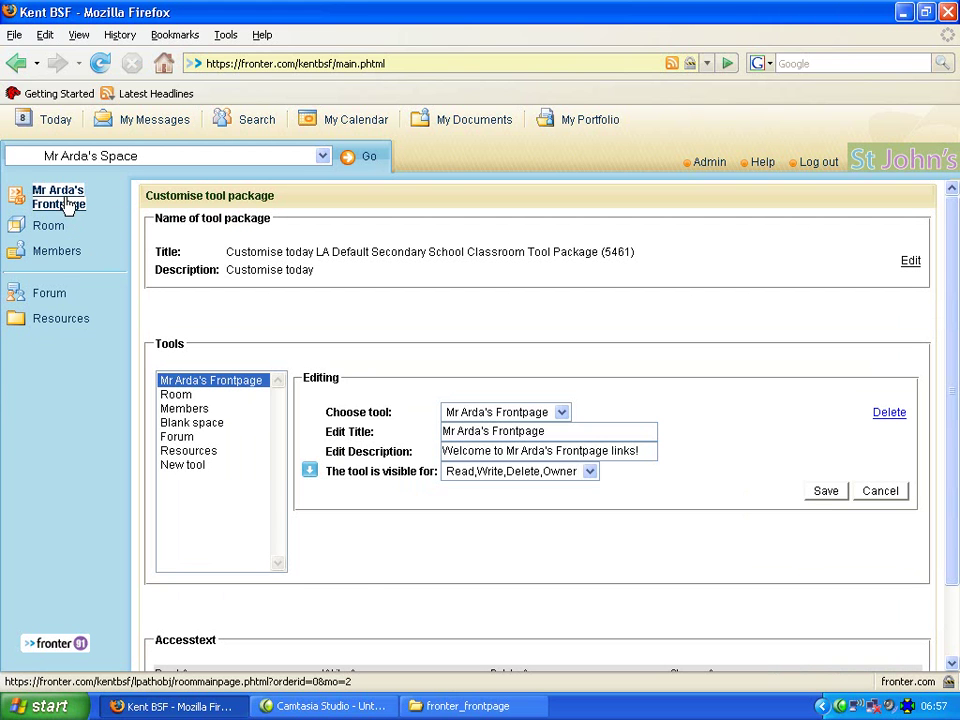
{"action": "left_click", "coordinate": [66, 205]}
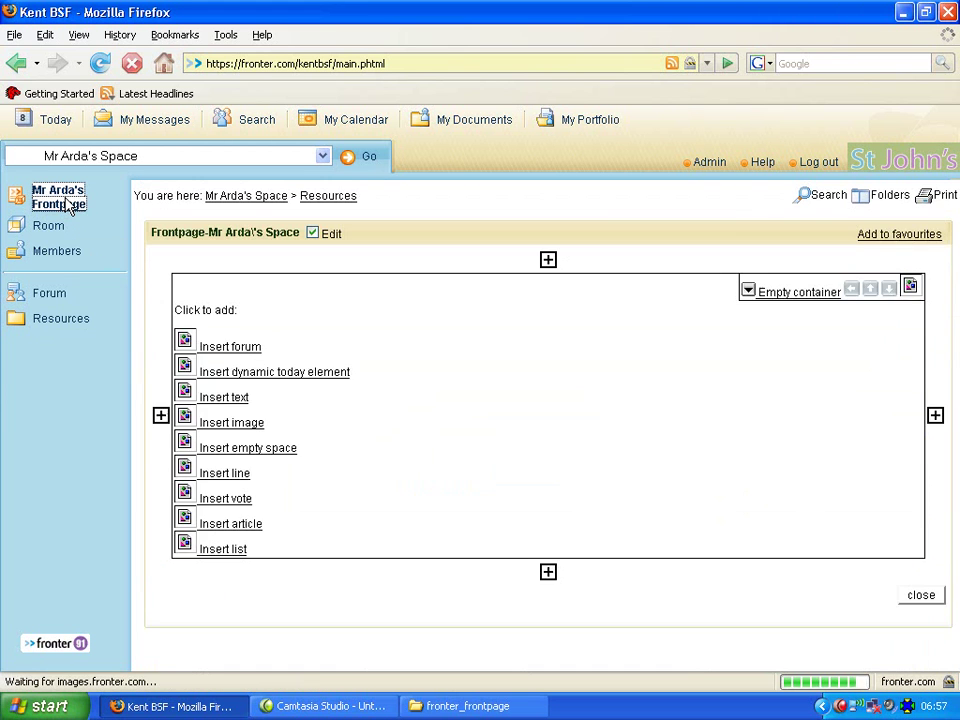